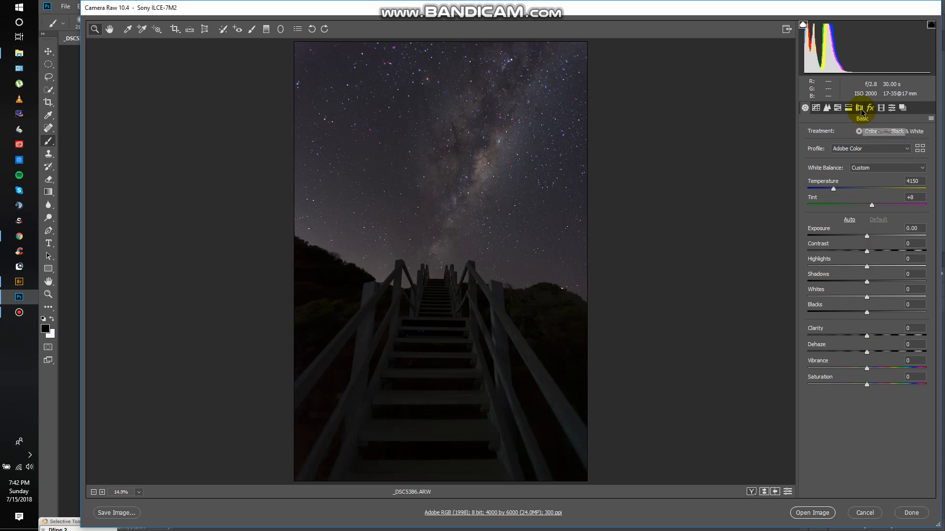
Step: Review the lens profile correction settings, and raise the photo's Exposure to +1.20 in the basic adjustments
left_click(859, 109)
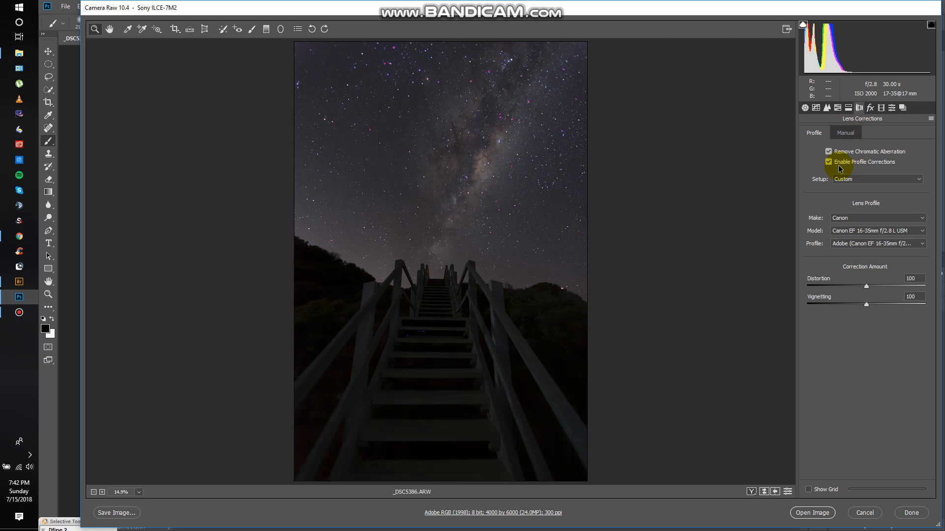
left_click(806, 108)
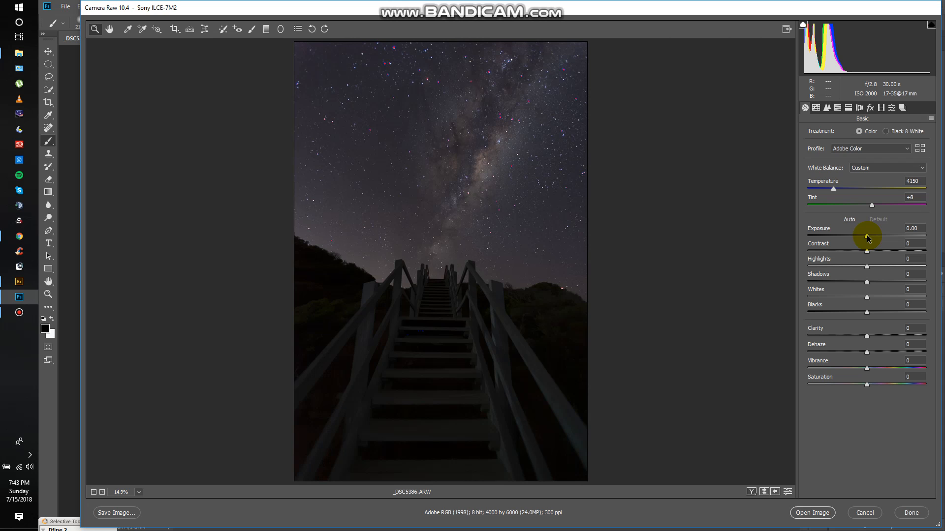
left_click_drag(867, 238, 879, 238)
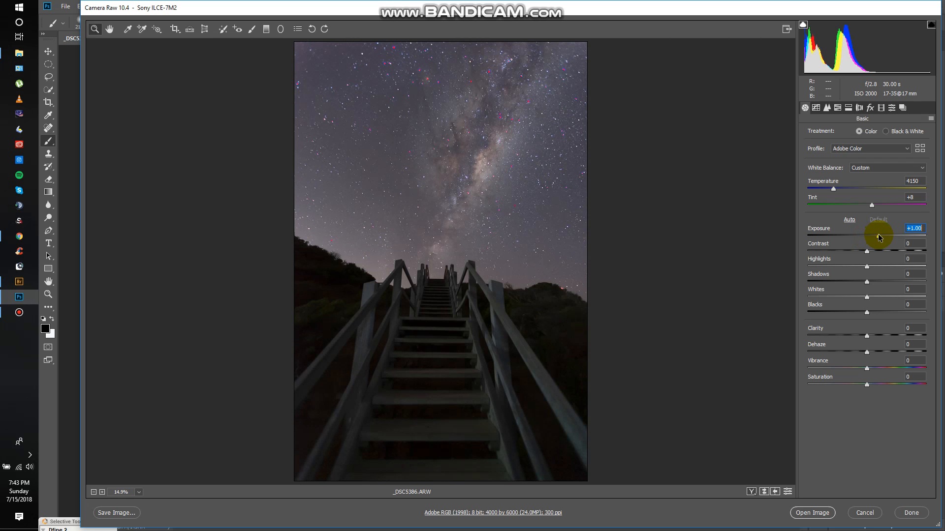
left_click_drag(880, 238, 881, 238)
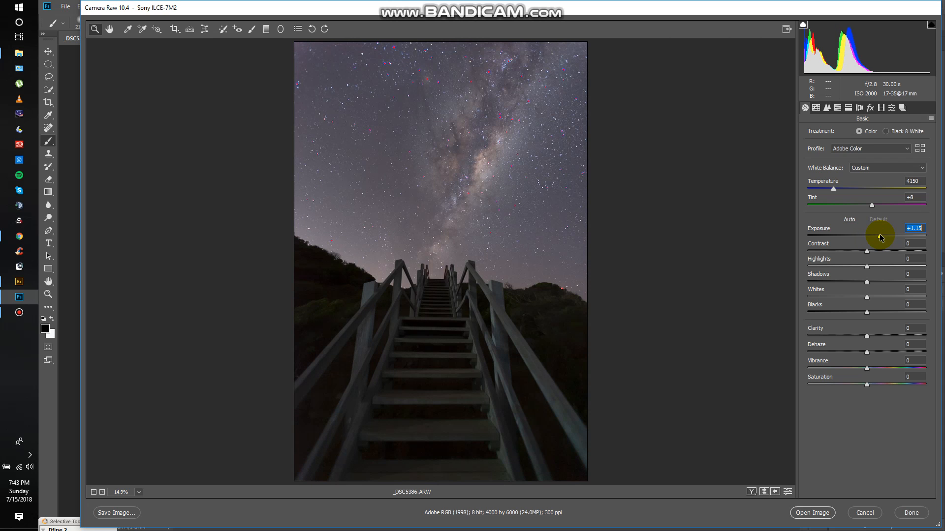
left_click_drag(880, 238, 882, 238)
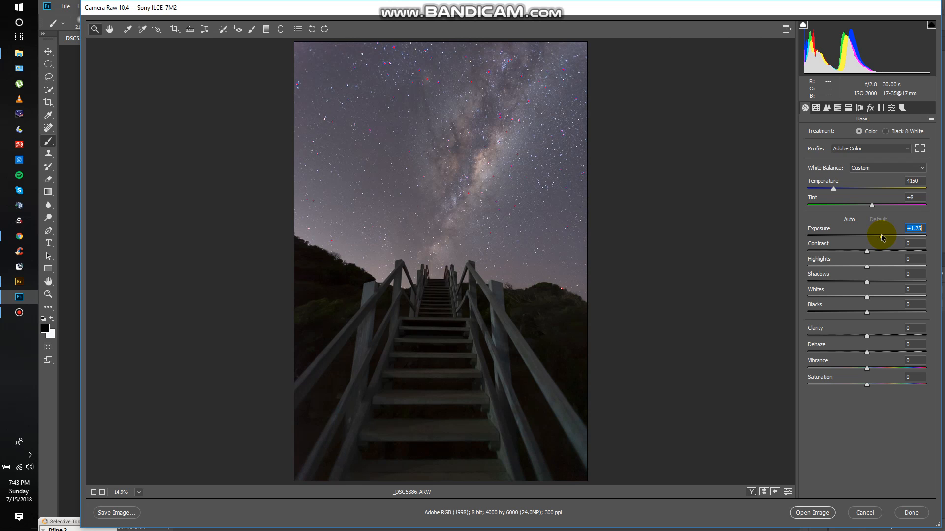
left_click_drag(881, 238, 880, 238)
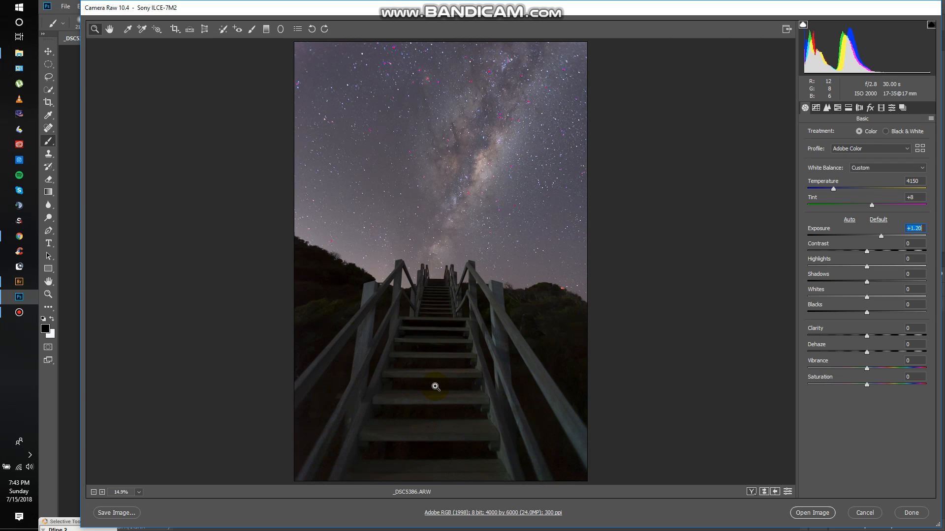
Step: Set the basic tone adjustments to Contrast +5, Highlights +10 and Shadows -5
left_click(866, 250)
left_click_drag(865, 250, 870, 253)
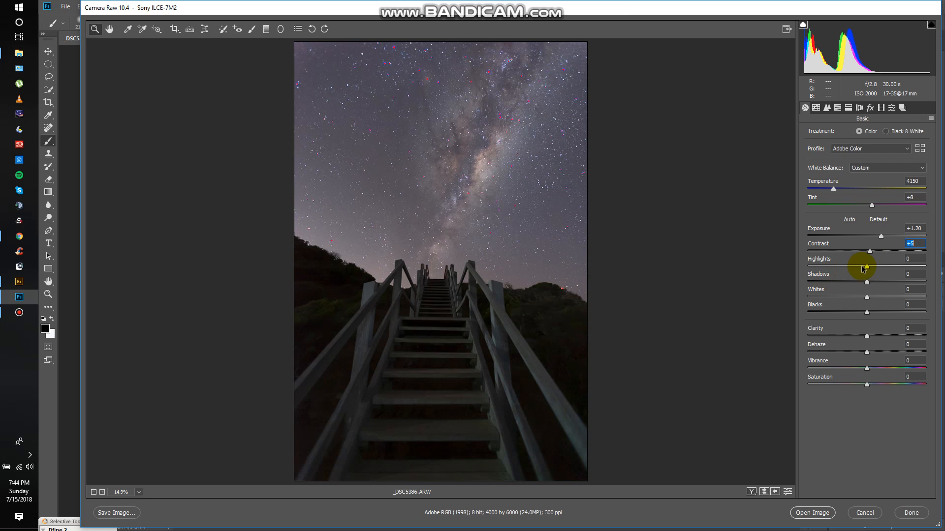
left_click_drag(867, 269, 871, 270)
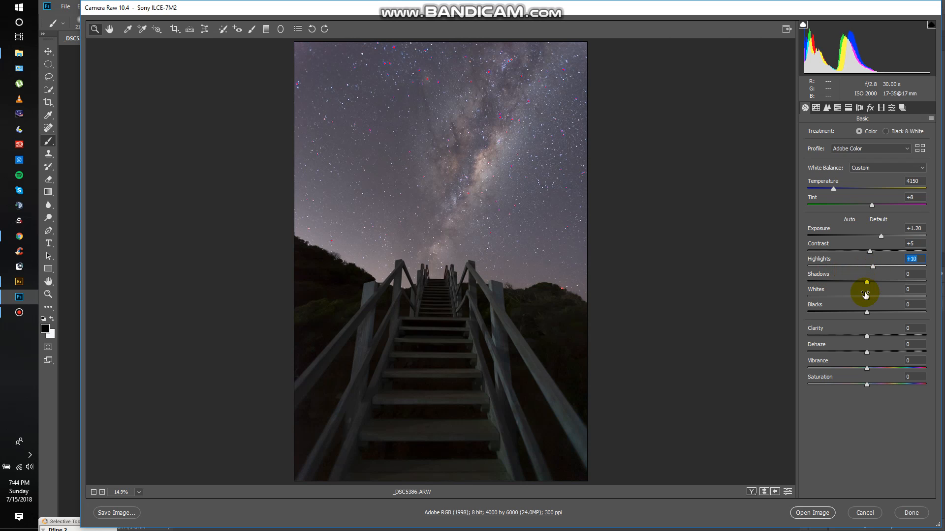
left_click(867, 283)
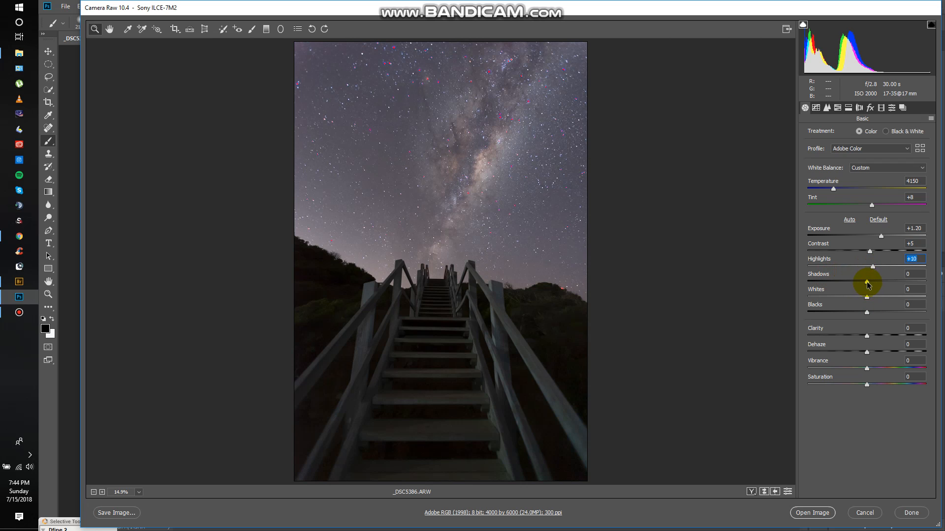
left_click_drag(867, 284, 865, 286)
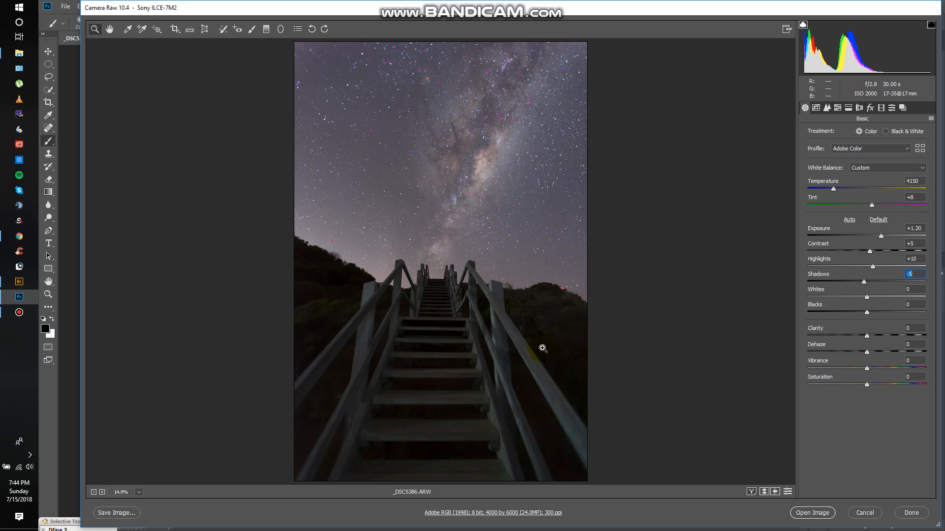
Step: Examine the noise in the lower sky and the dark stair treads at 200% magnification
left_click(140, 493)
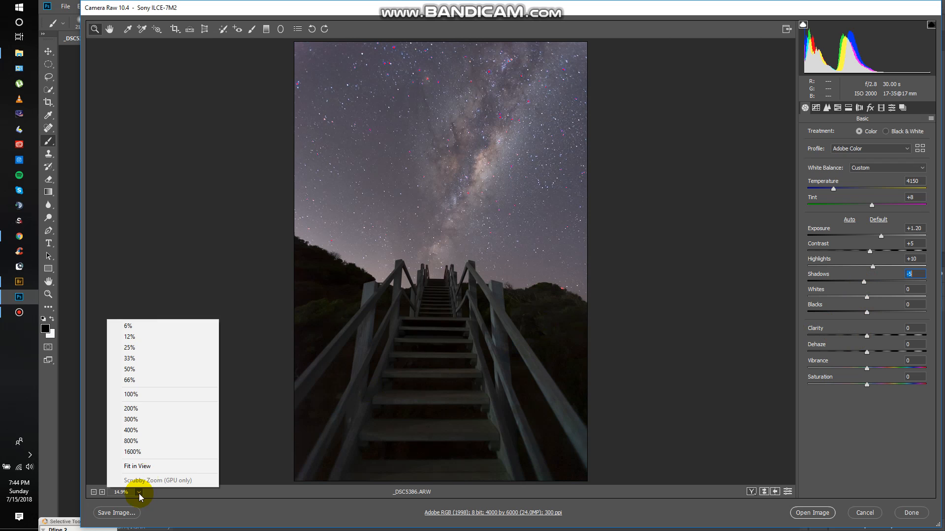
left_click(137, 407)
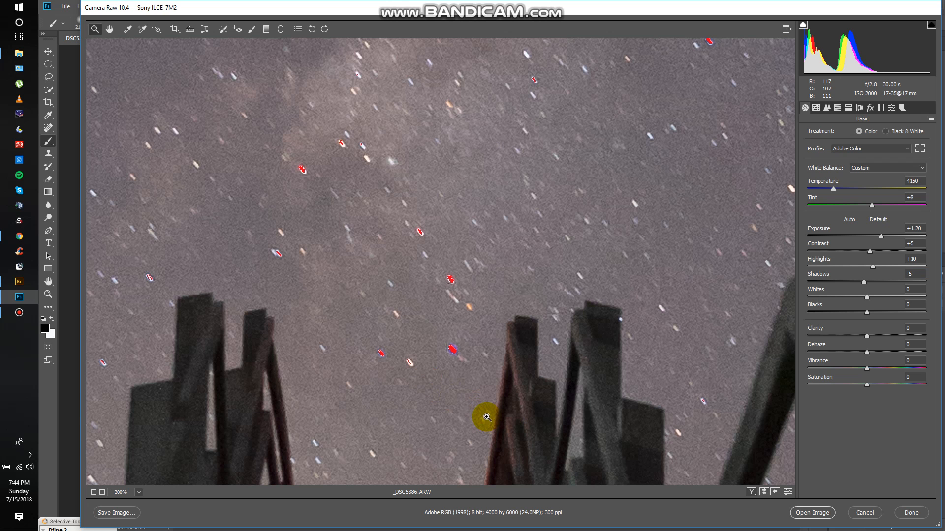
left_click_drag(384, 420, 461, 115)
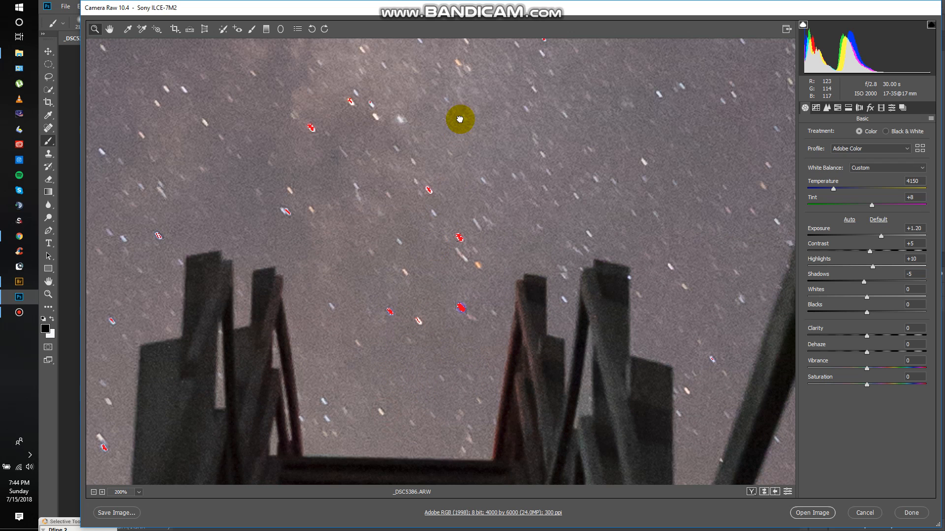
left_click_drag(415, 400, 420, 227)
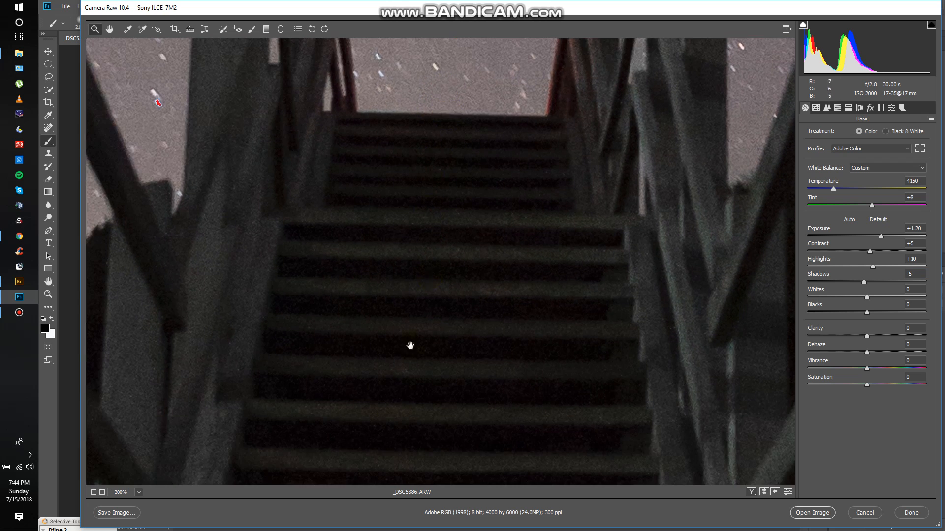
left_click_drag(396, 356, 424, 154)
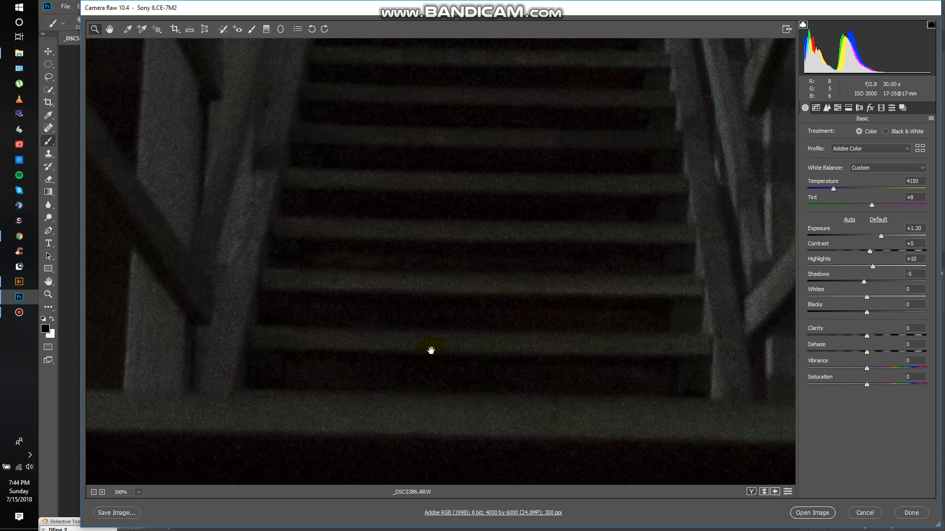
left_click_drag(416, 335, 395, 205)
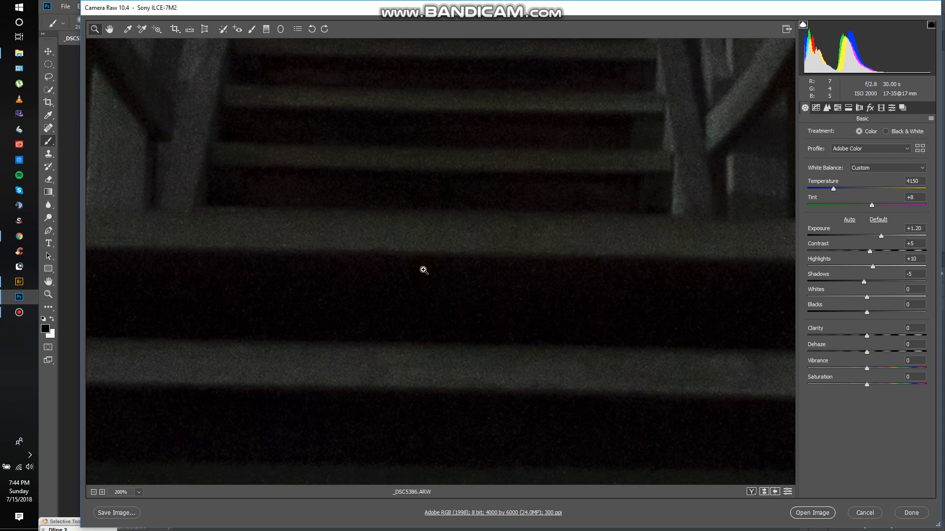
left_click_drag(274, 222, 493, 242)
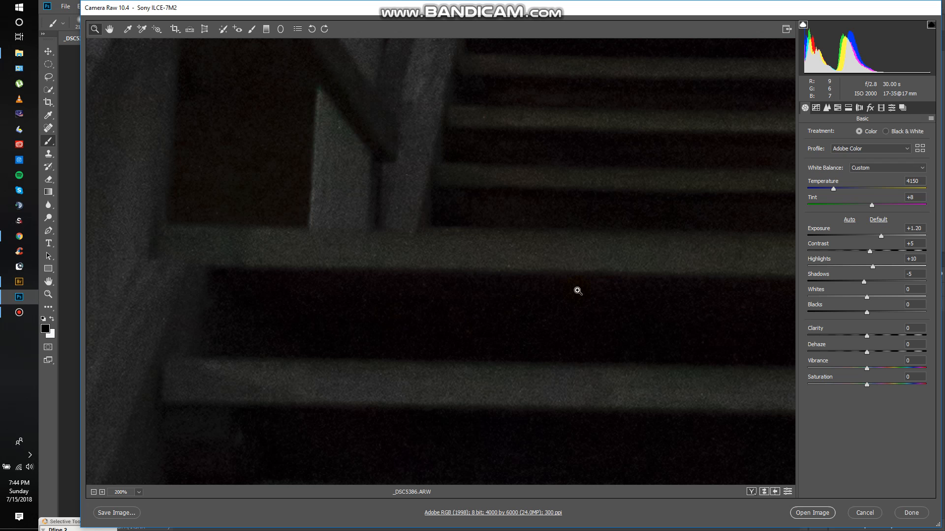
Step: Compare Luminance noise reduction at 0 and 30 on the dark stairs, ending at 30, and fit the whole photo in view
left_click(827, 108)
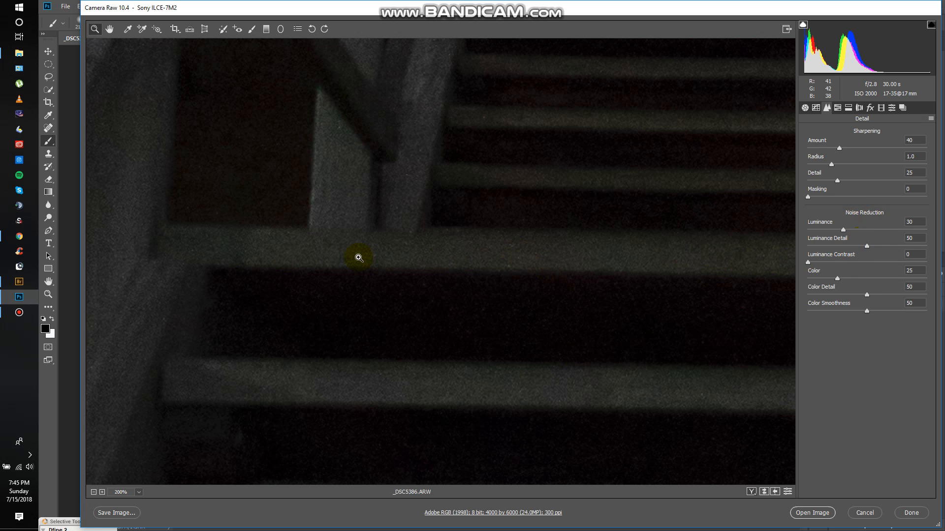
left_click_drag(843, 232, 807, 224)
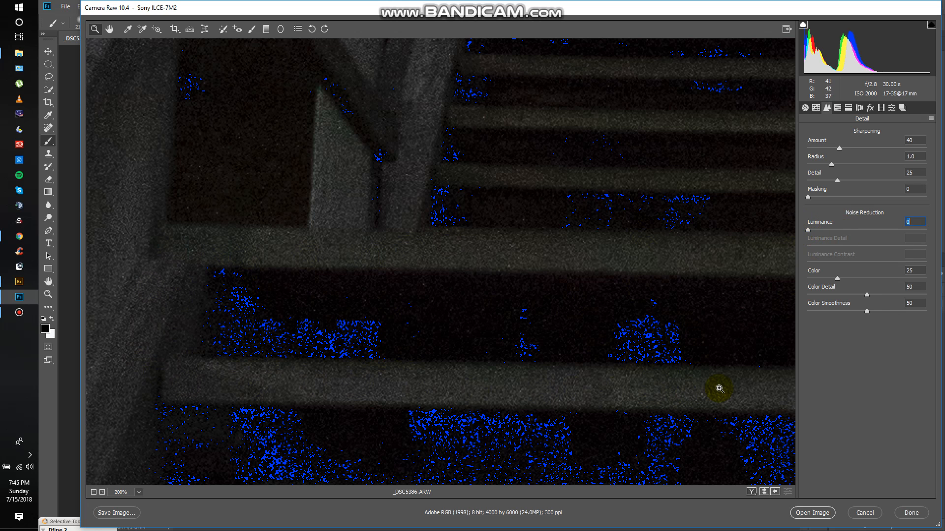
left_click_drag(808, 231, 841, 233)
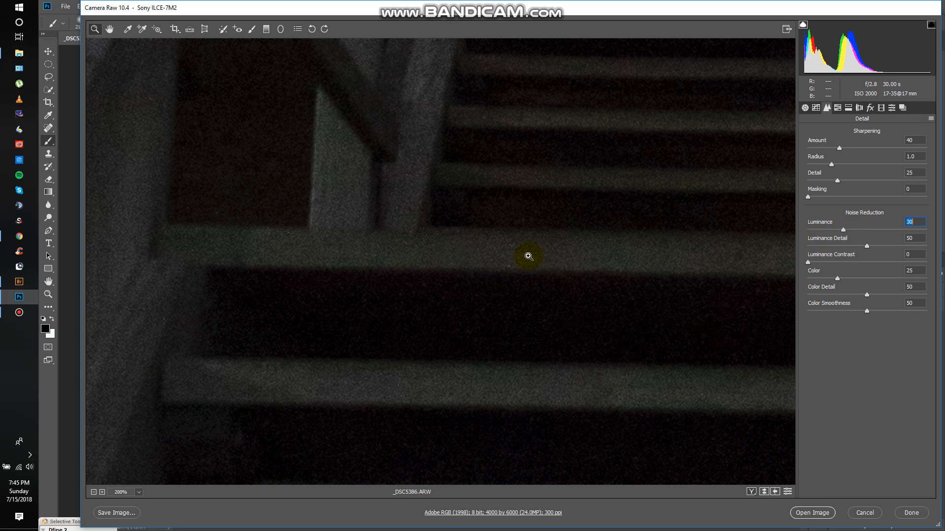
left_click(909, 221)
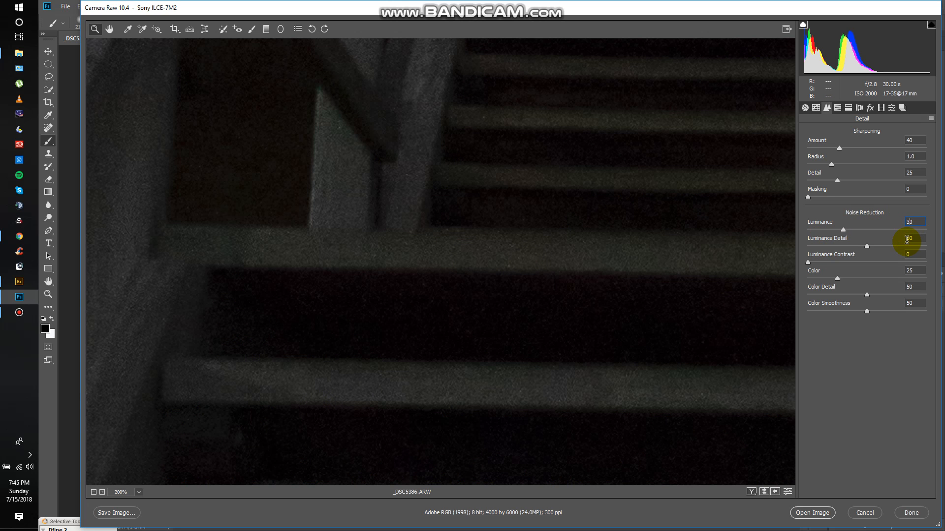
type("0")
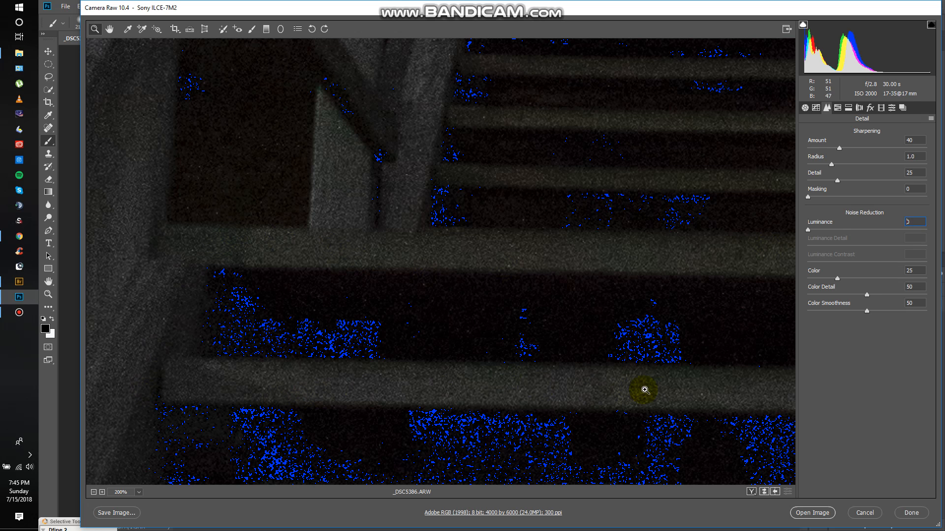
type("3")
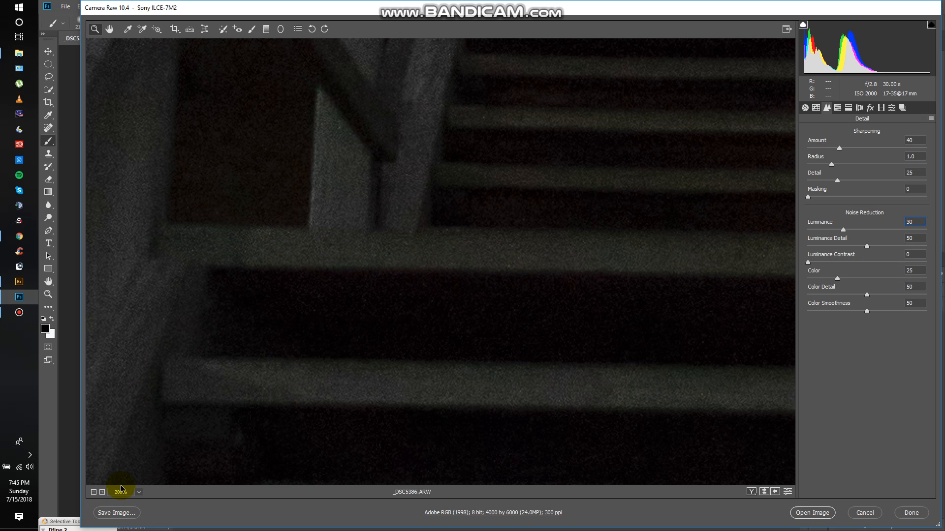
left_click(139, 493)
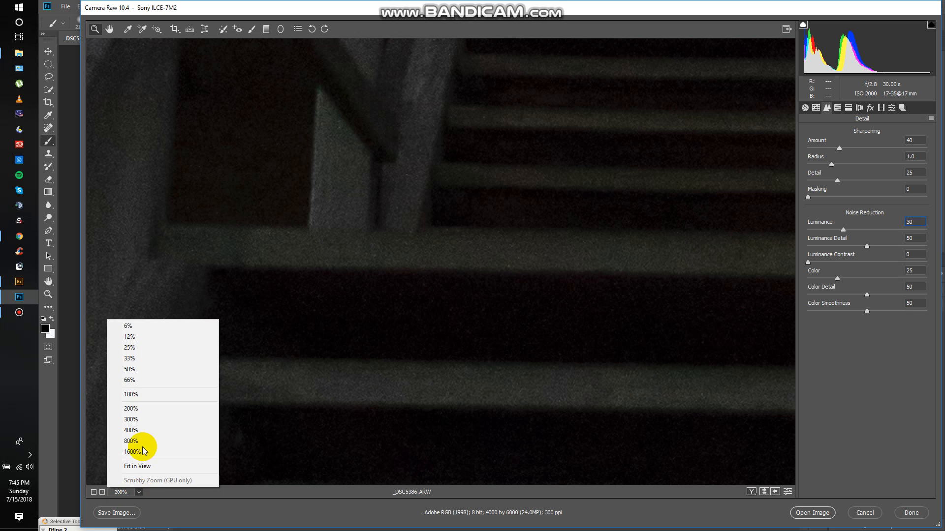
left_click(150, 466)
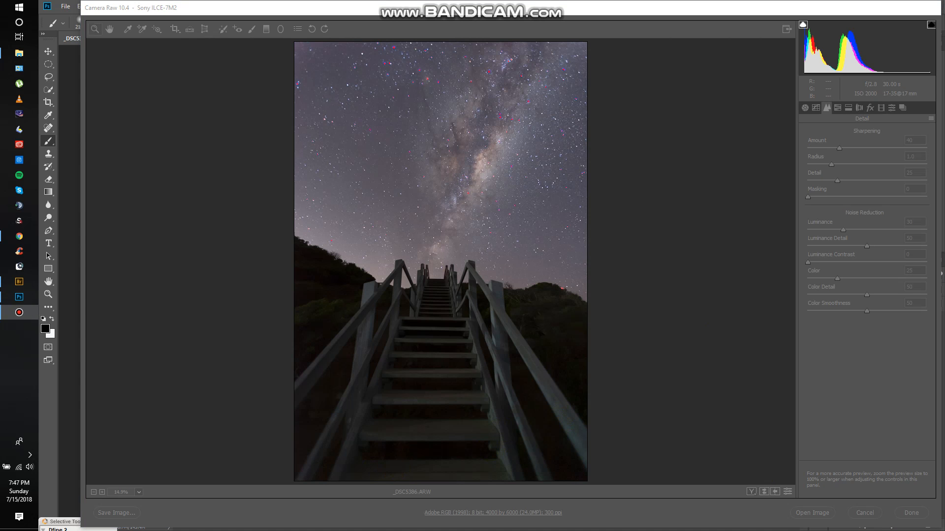
Step: Set Clarity to +20 in the basic adjustments and open the developed raw image in Photoshop
left_click(869, 352)
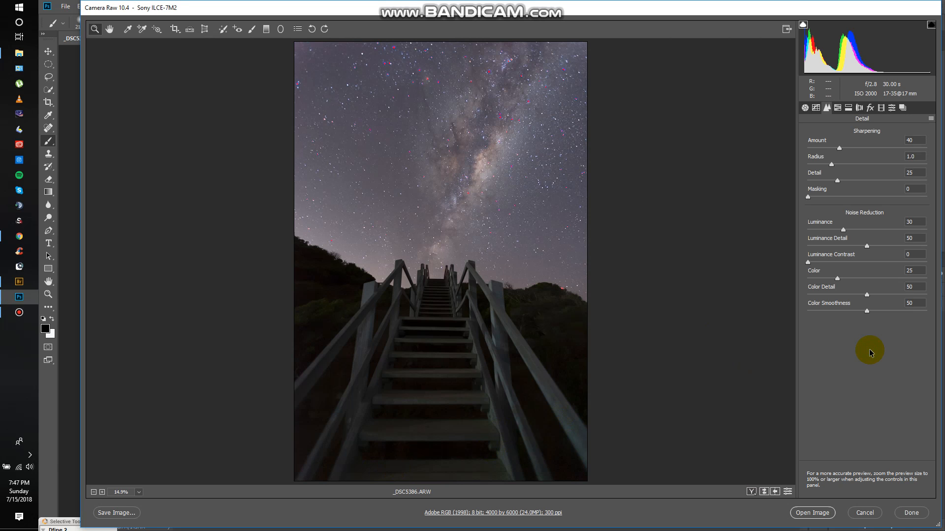
left_click(804, 107)
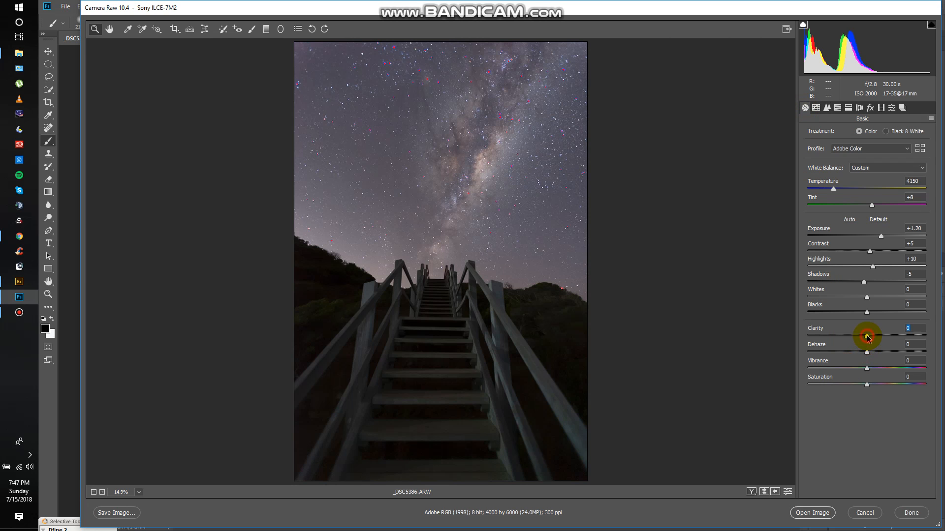
left_click_drag(870, 338, 870, 338)
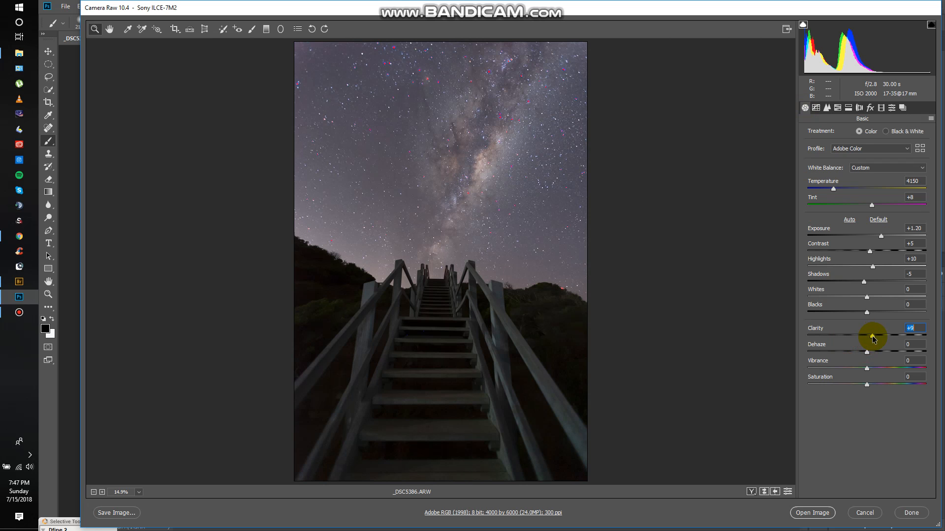
left_click_drag(873, 339, 875, 339)
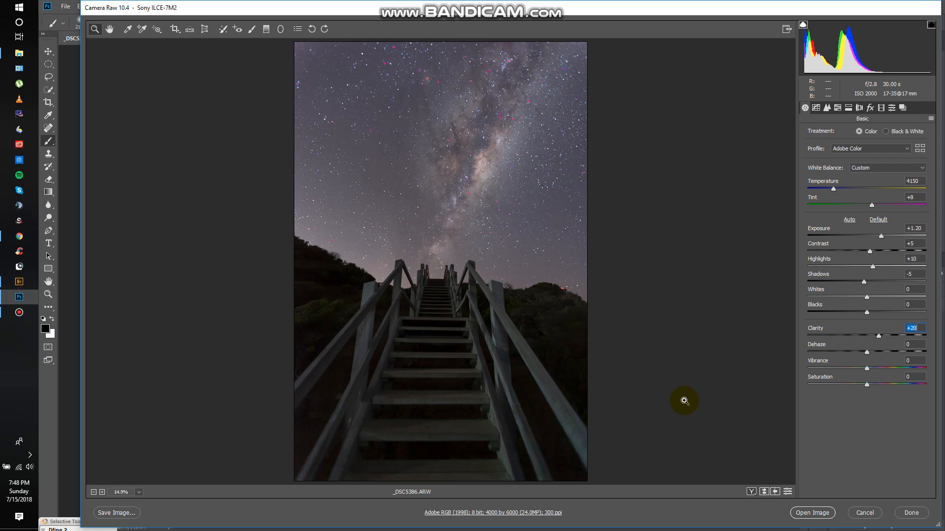
left_click(812, 514)
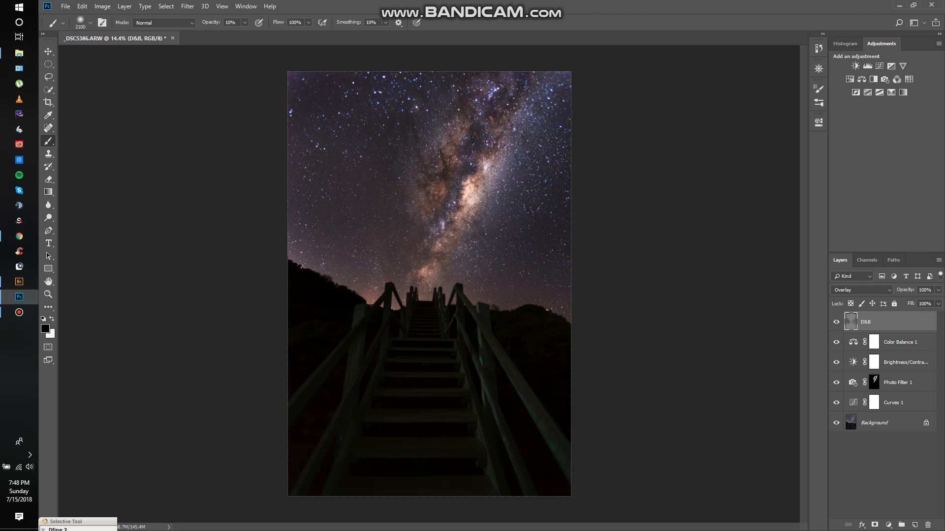